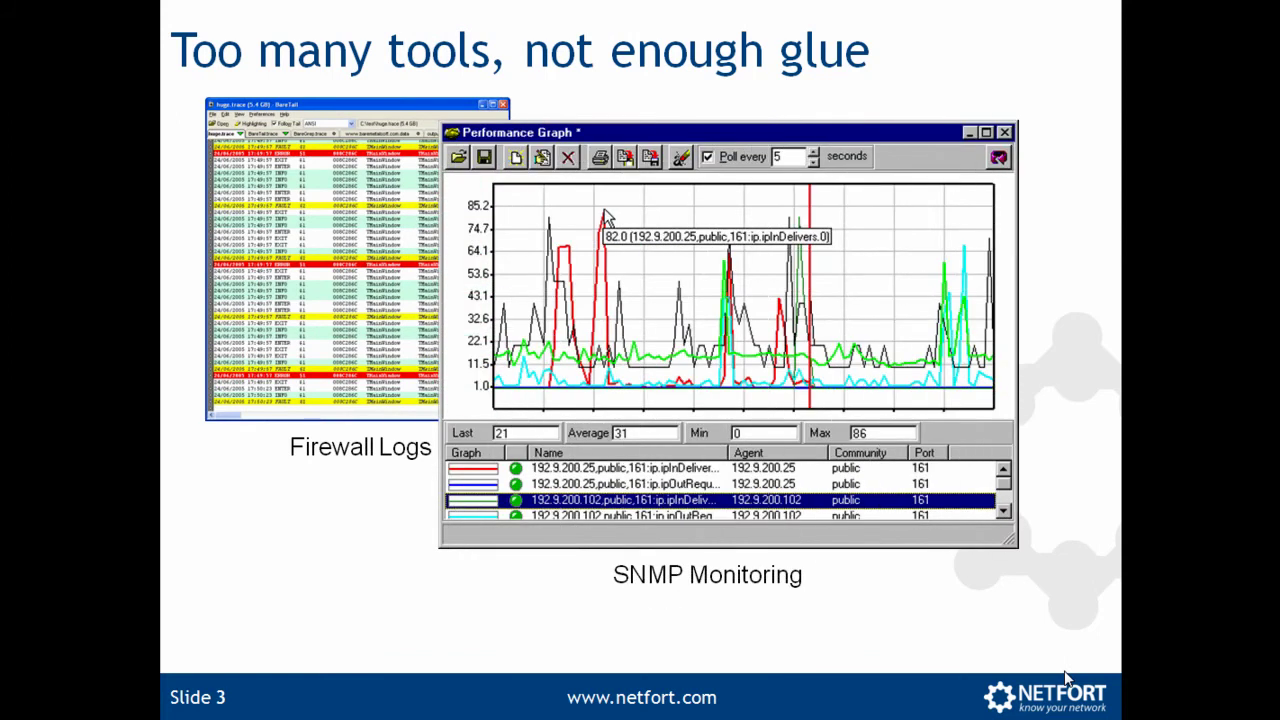
left_click(1066, 679)
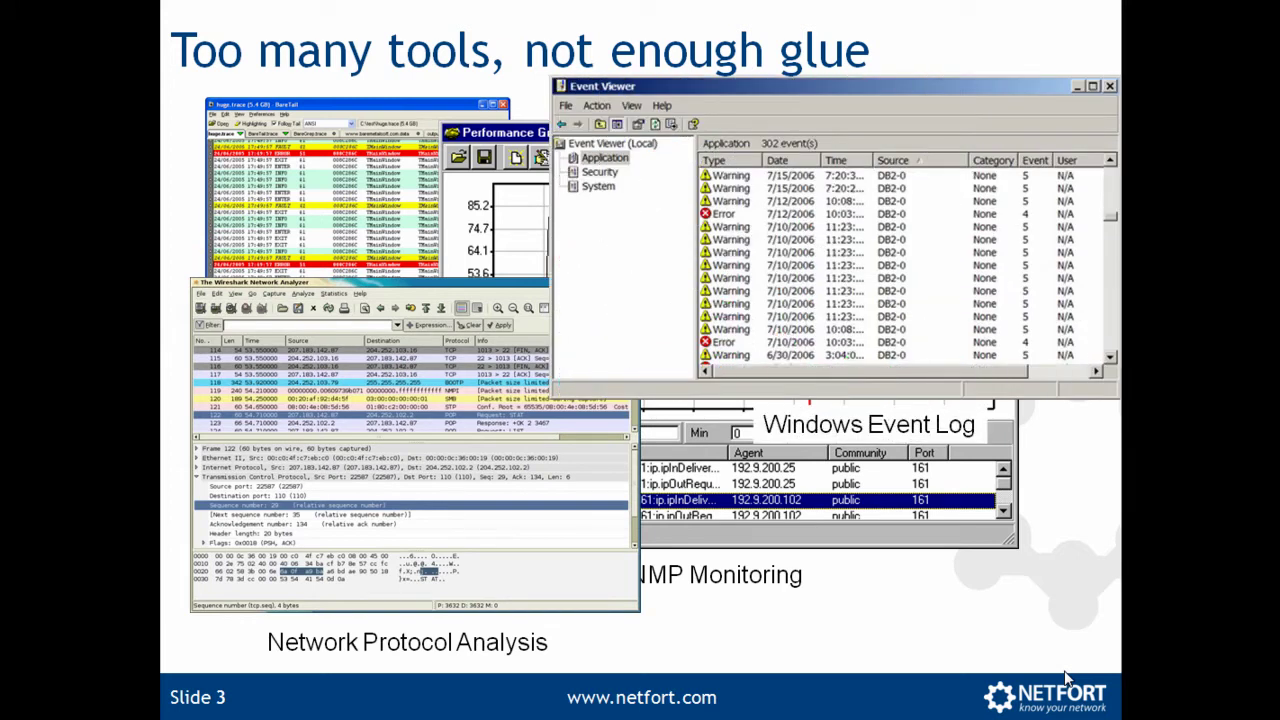
left_click(1066, 679)
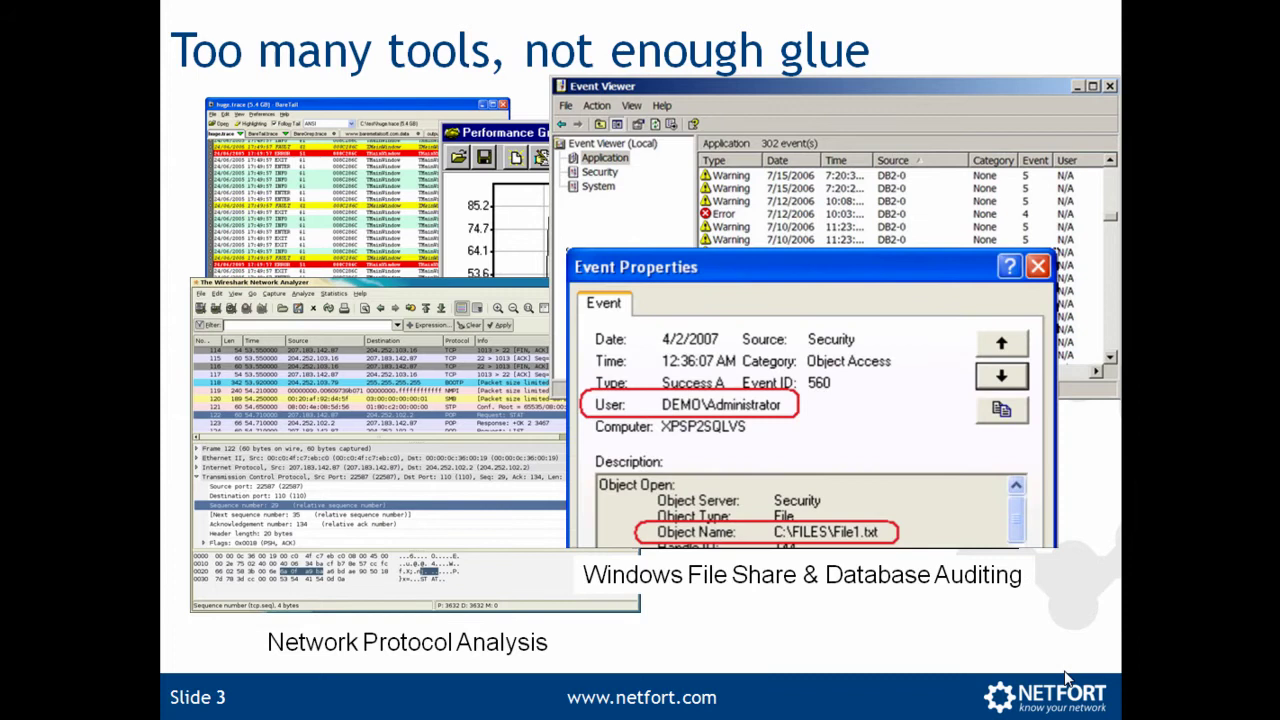
left_click(1066, 679)
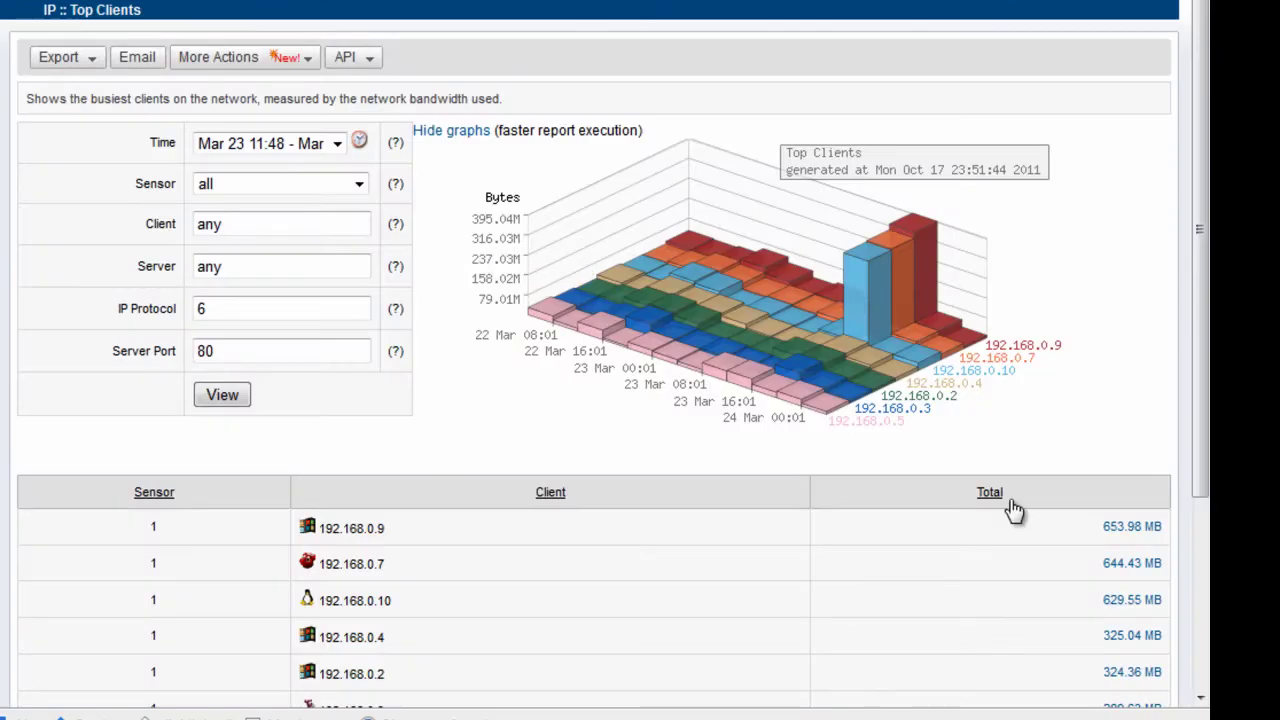
- Drill down into the traffic sessions of client 192.168.0.9 and view the report with user names
left_click(1150, 532)
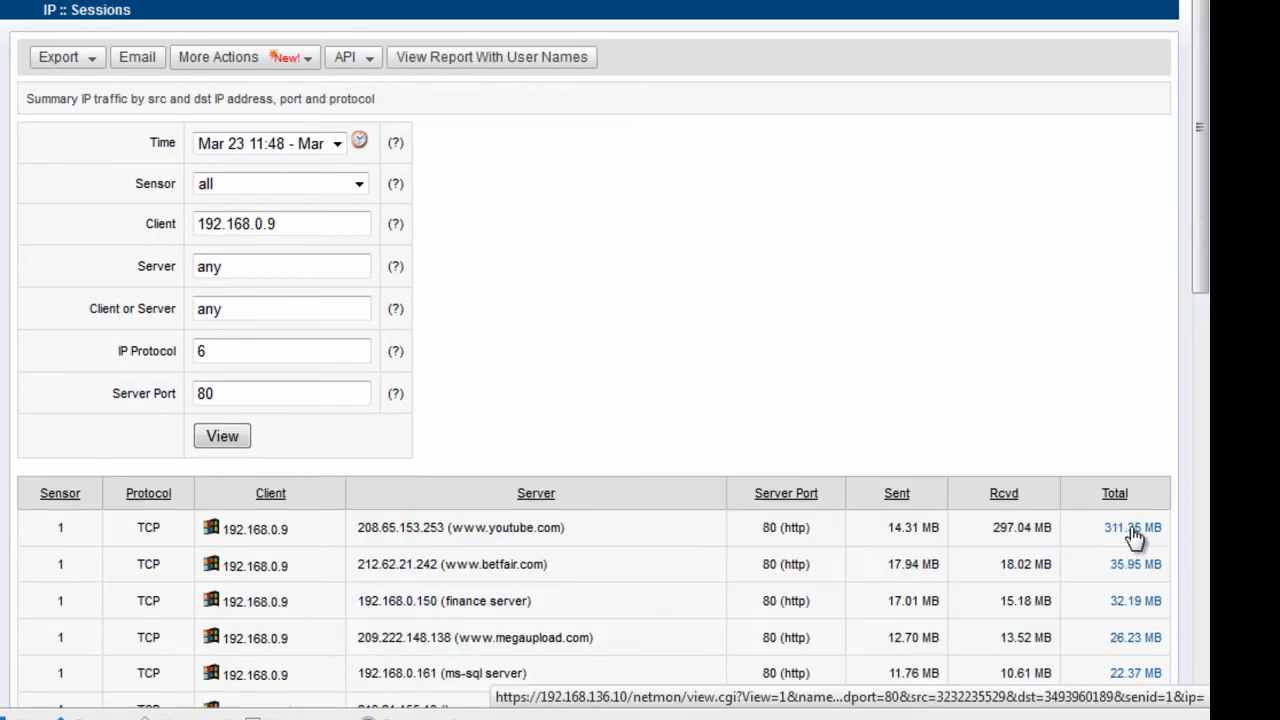
left_click(531, 57)
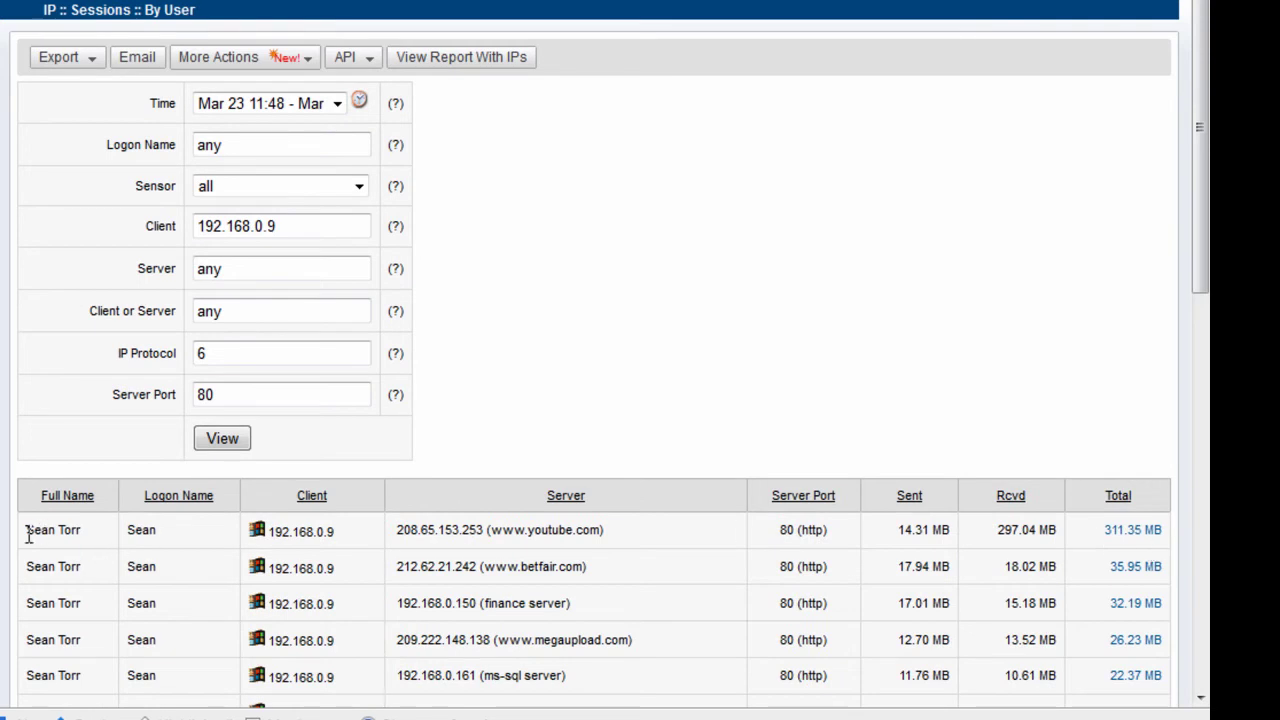
left_click_drag(28, 530, 245, 550)
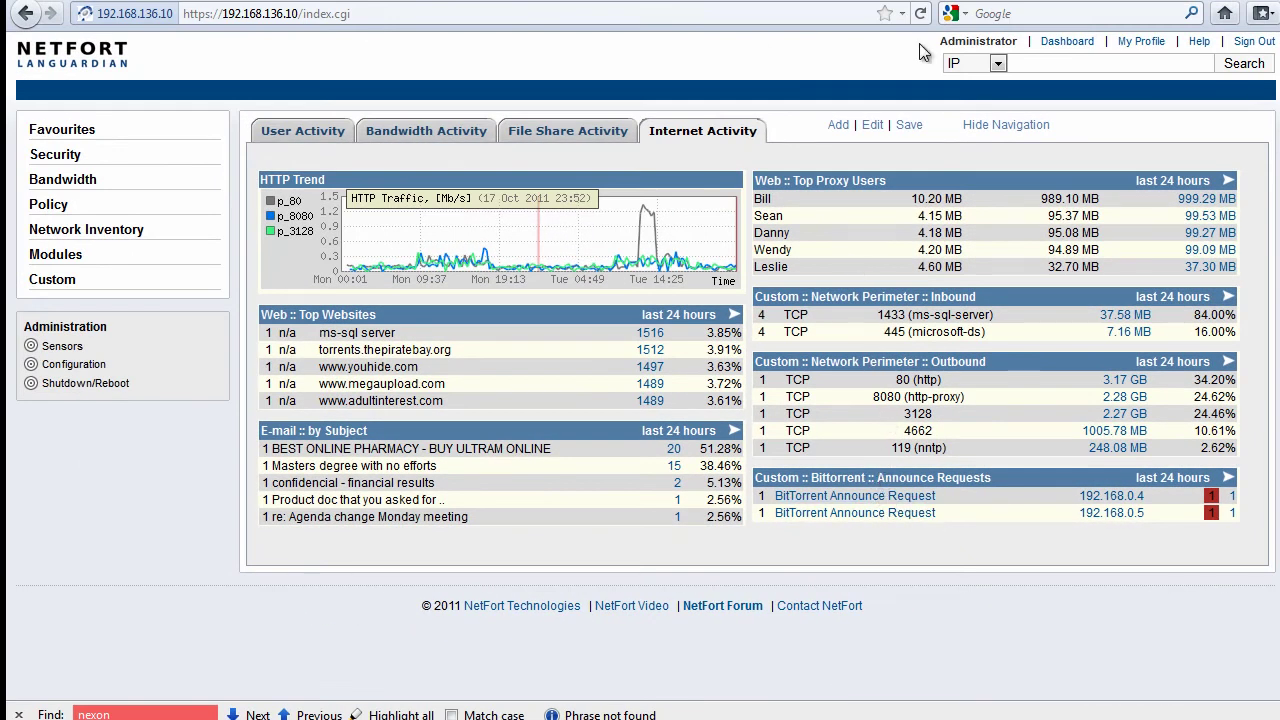
- Search the network activity by User, entering the employee's logon name
left_click(985, 66)
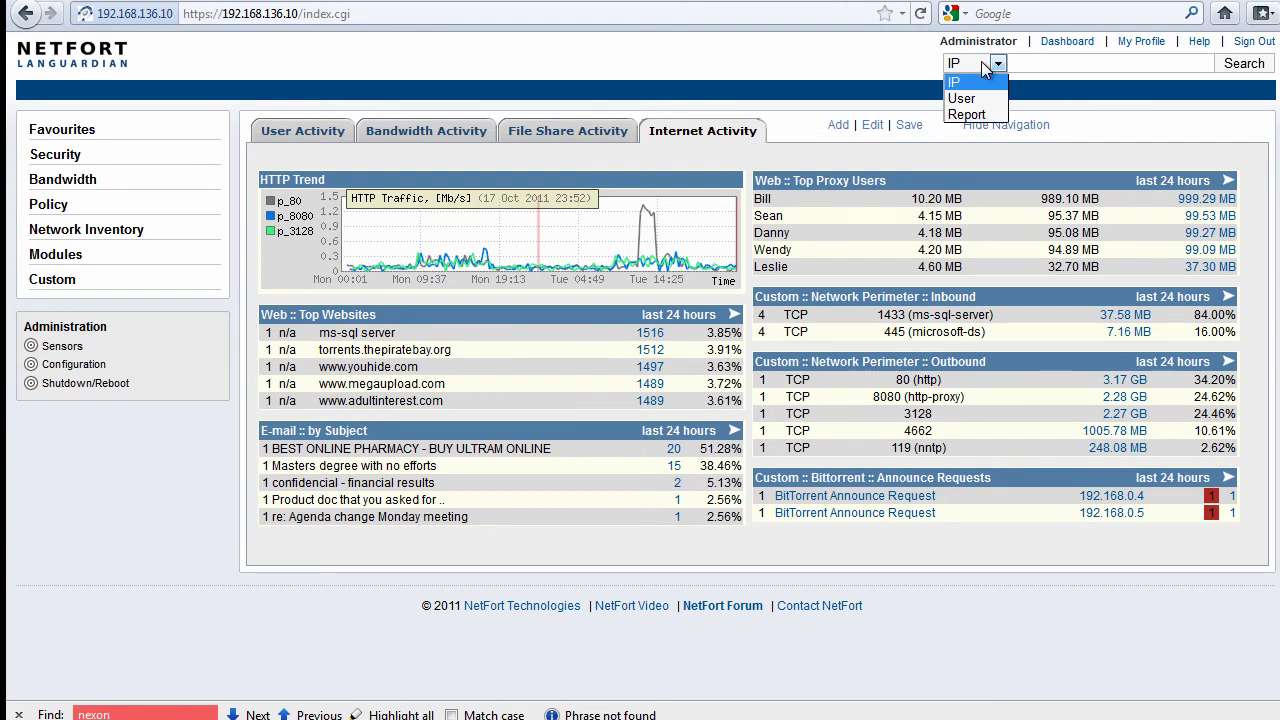
left_click(978, 97)
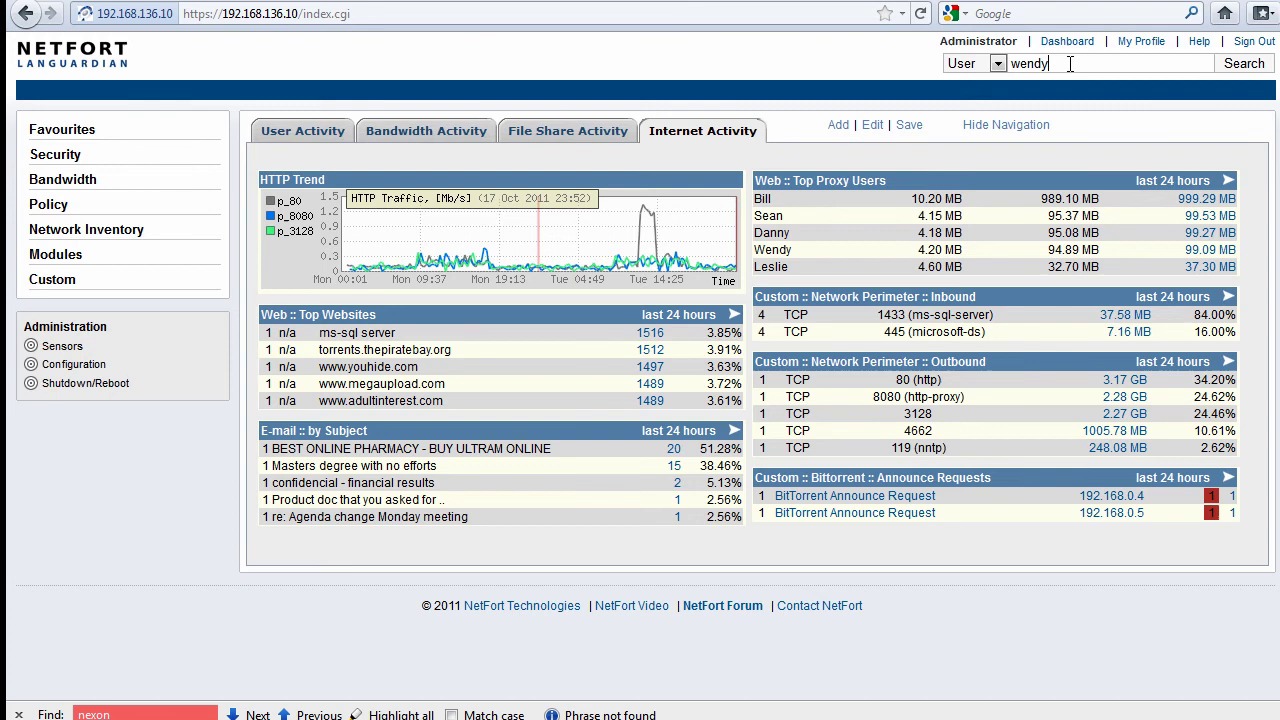
left_click(1240, 65)
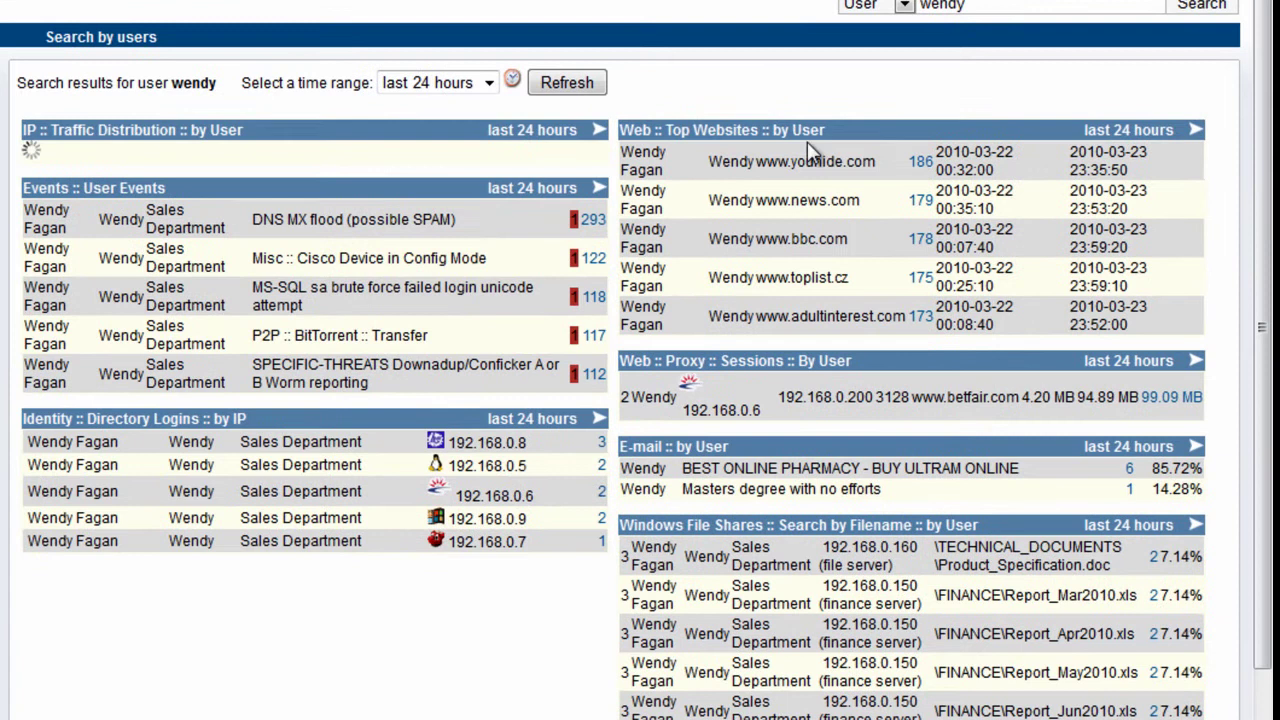
left_click(1196, 135)
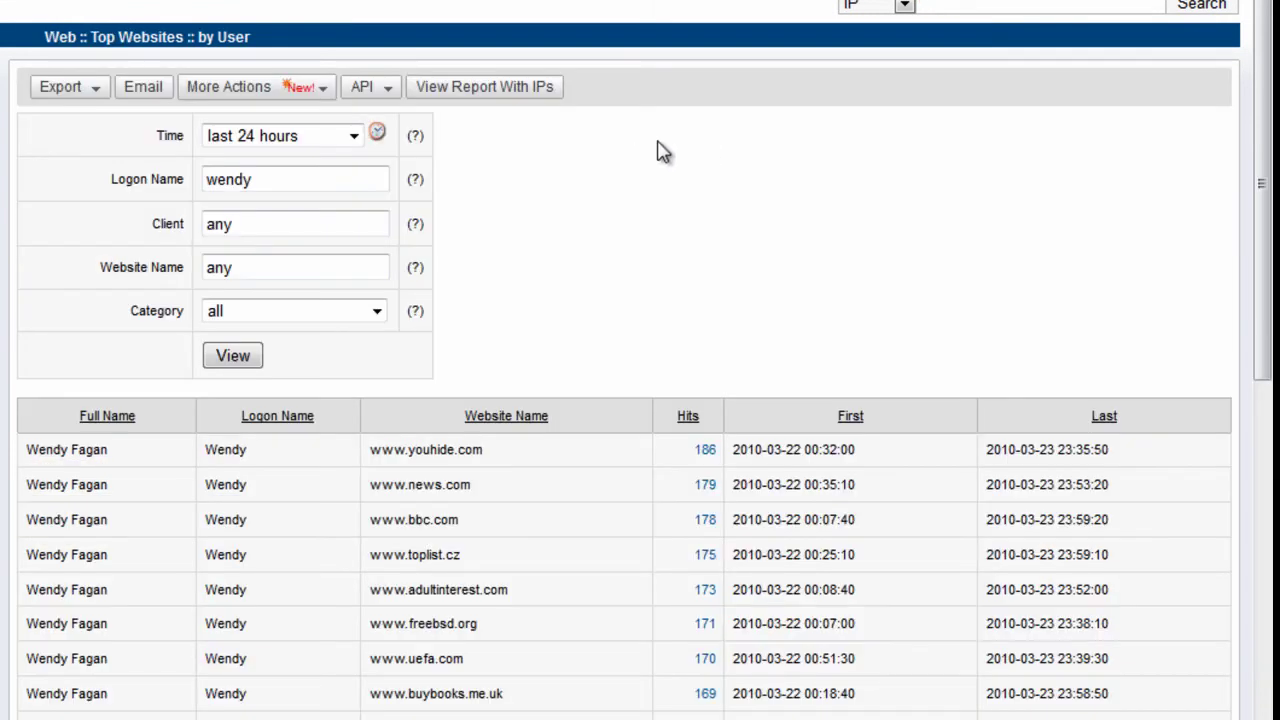
scroll(660, 150, "down", 3)
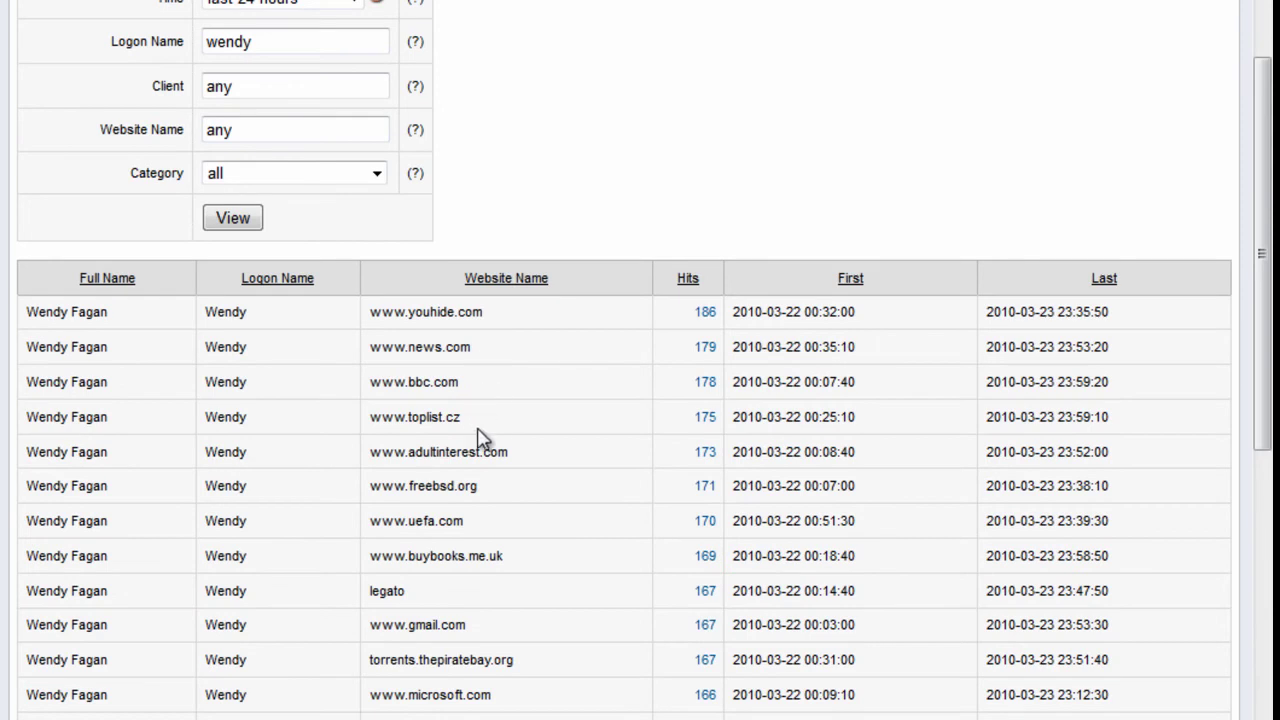
left_click(706, 314)
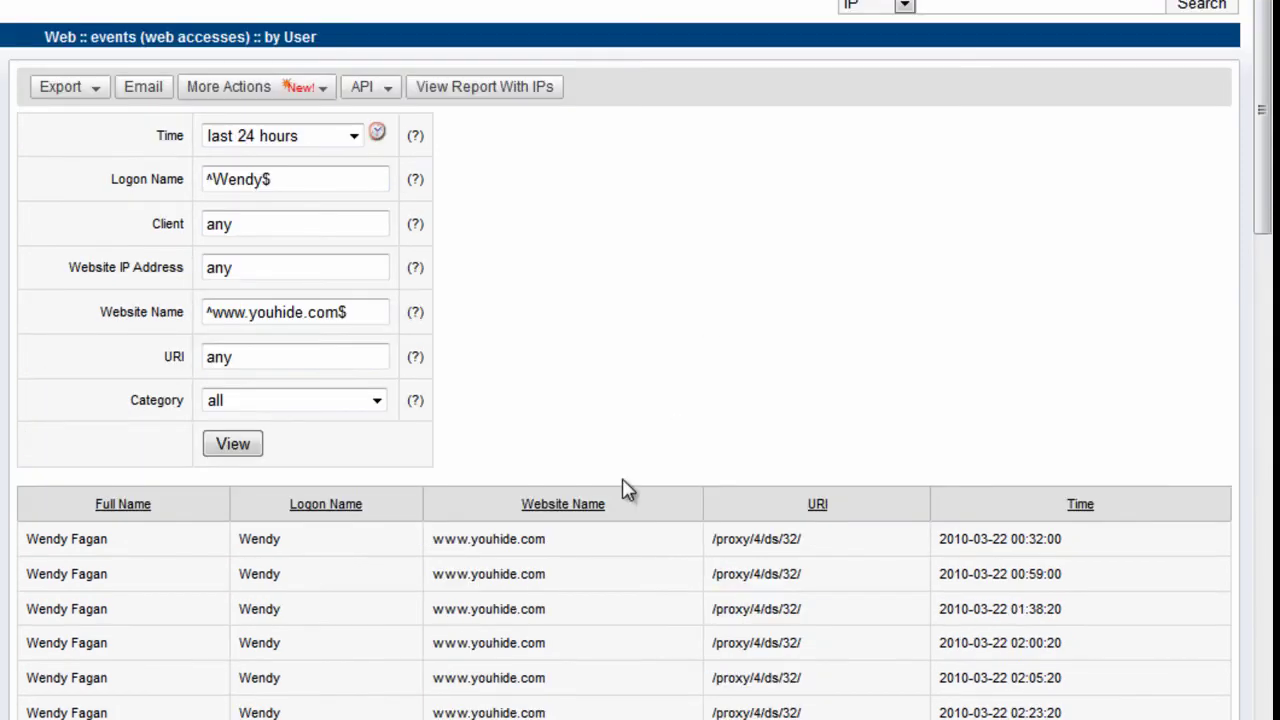
left_click_drag(809, 549, 751, 651)
scroll(771, 680, "down", 3)
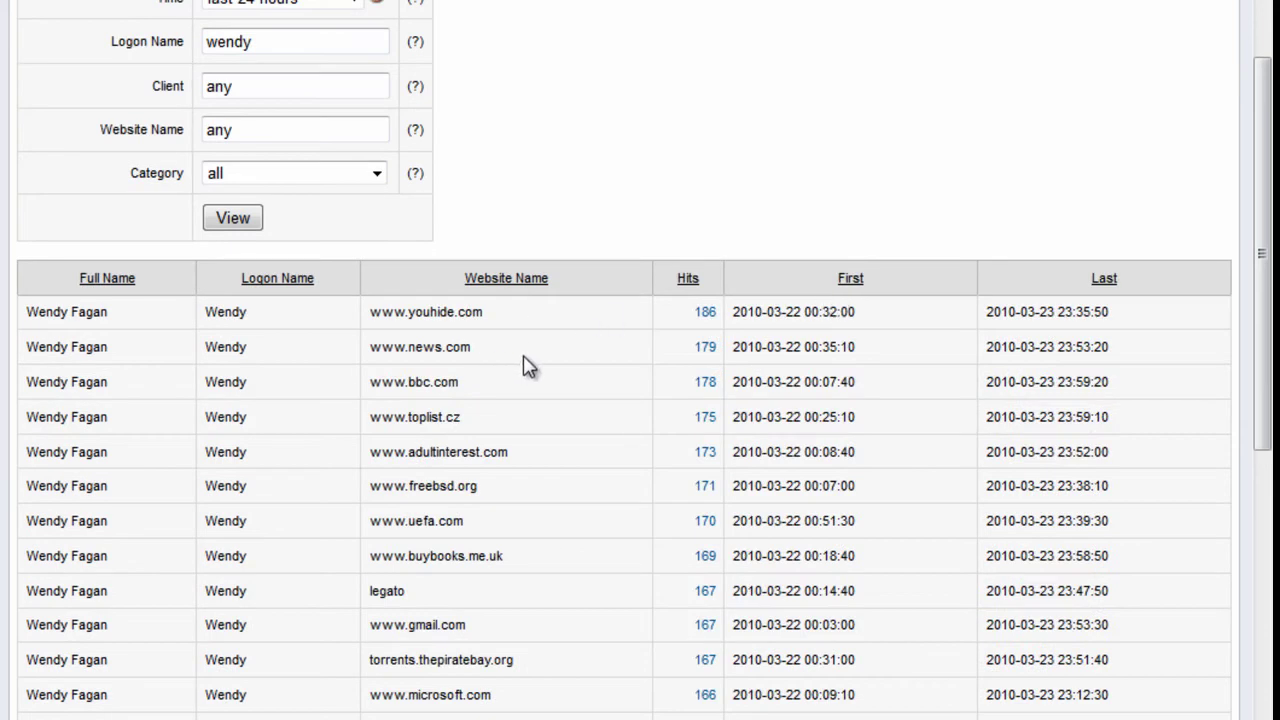
- From the same user's Top Websites report, inspect the torrents.thepiratebay.org accesses and the torrent file named in the URI
left_click(702, 662)
scroll(675, 597, "down", 3)
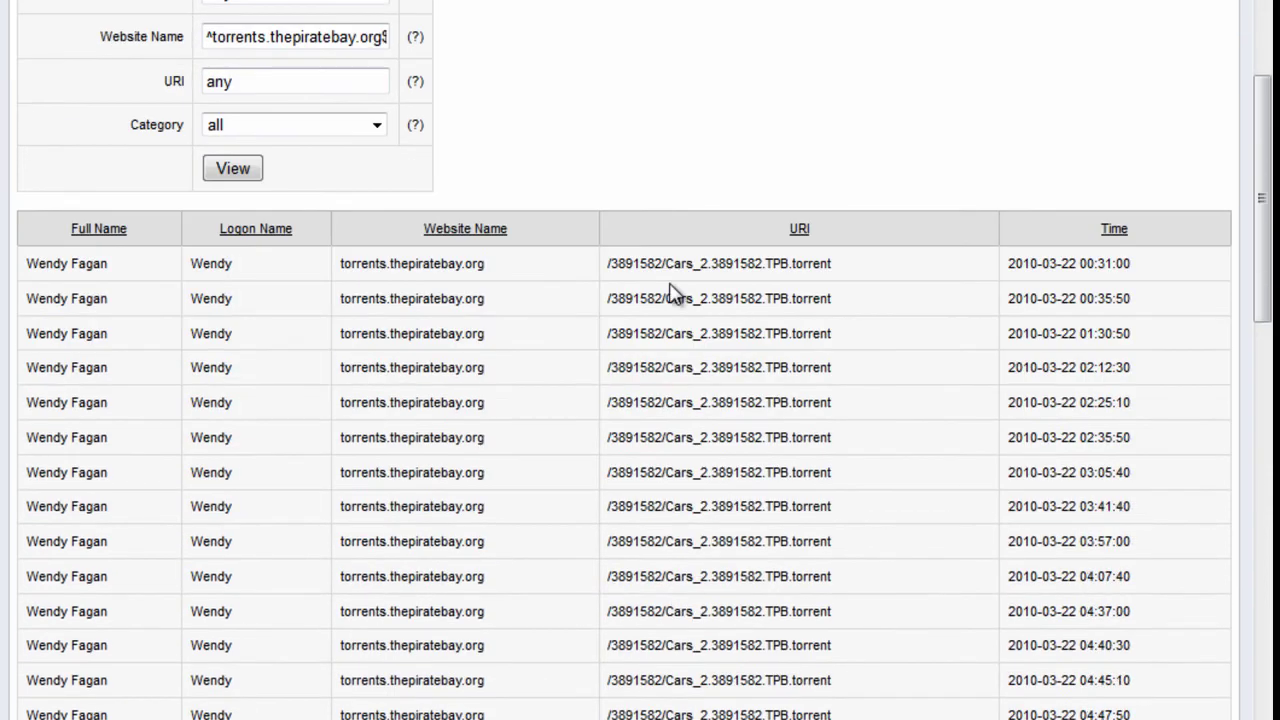
left_click_drag(667, 264, 734, 264)
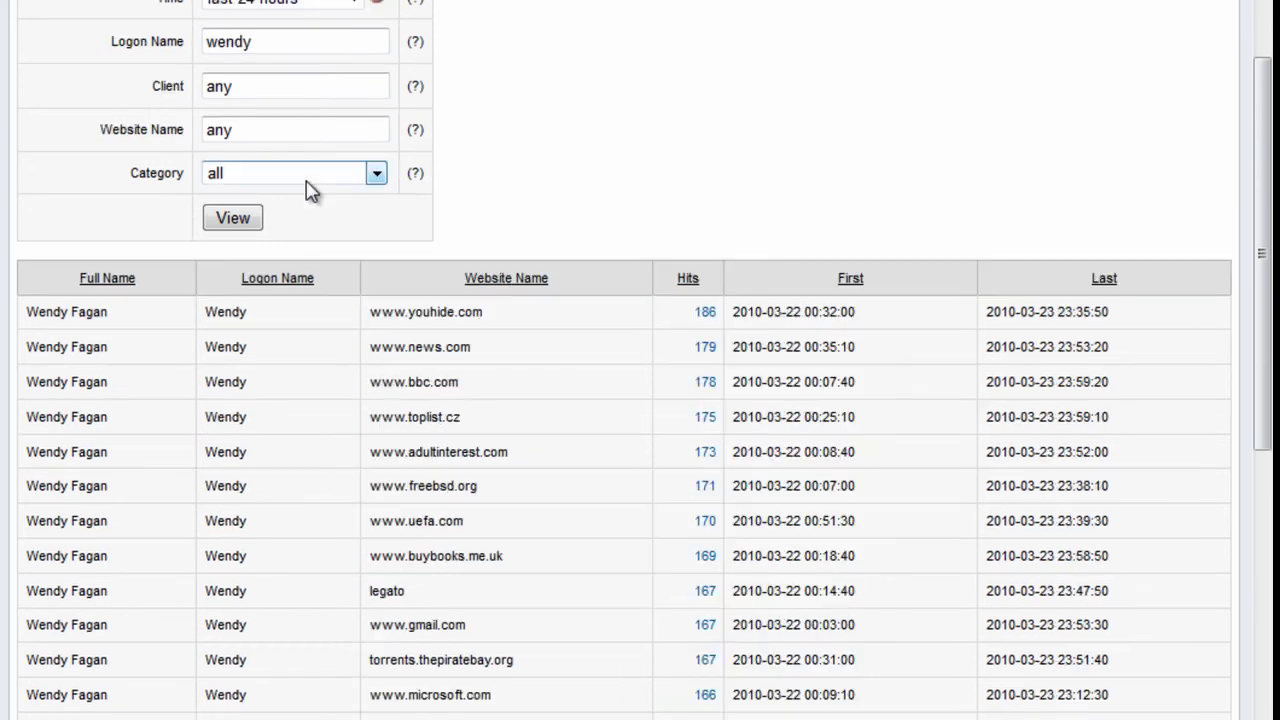
- Export the user's Top Websites report in CSV format
scroll(418, 202, "up", 3)
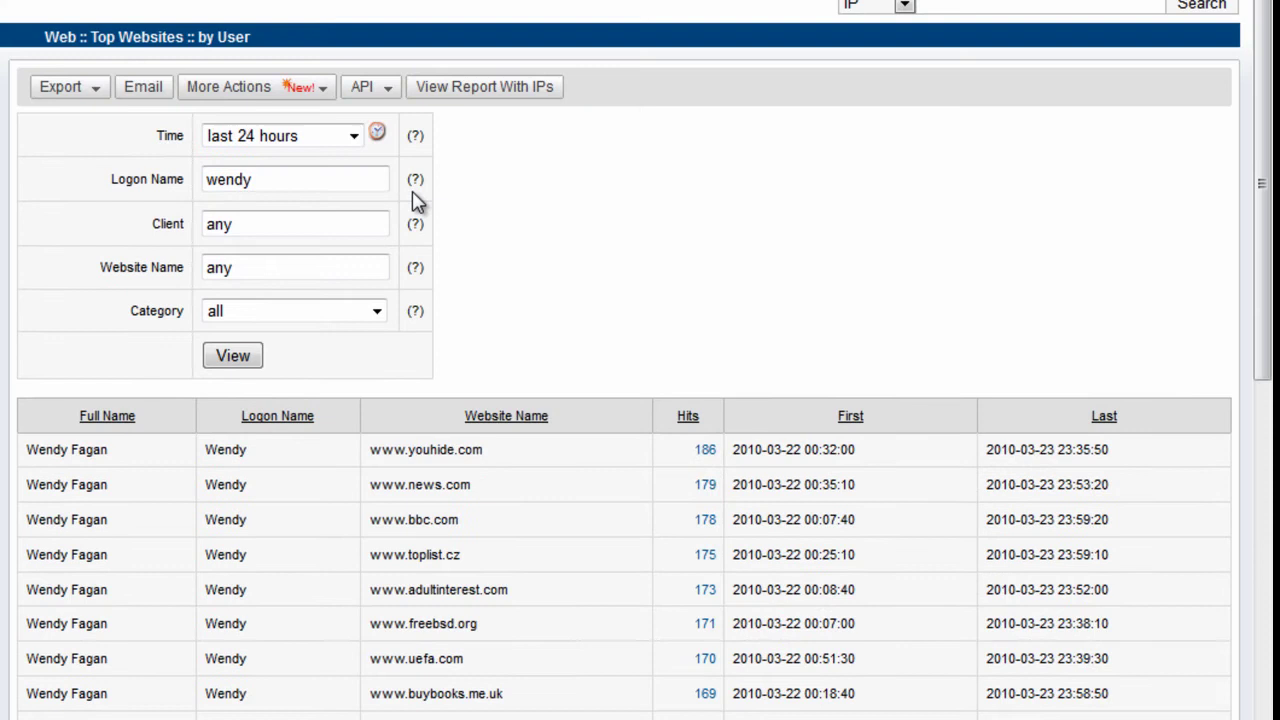
left_click(89, 96)
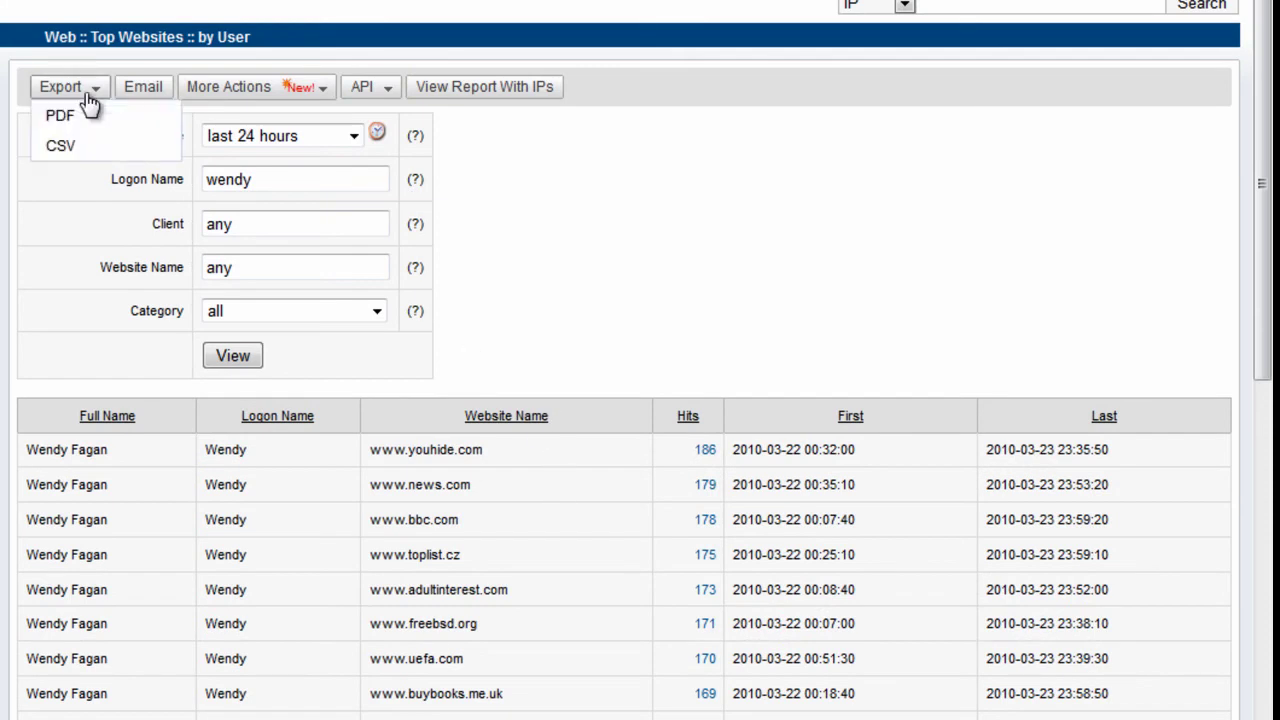
left_click(62, 148)
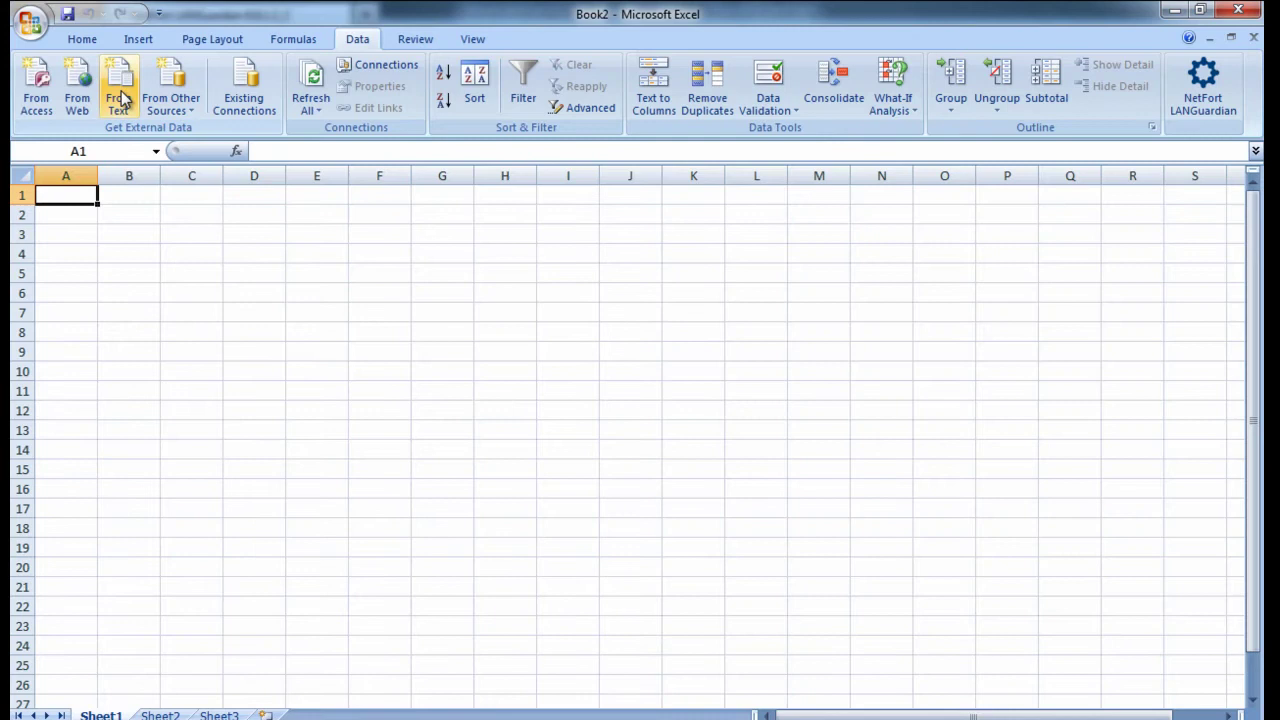
- In Excel, retrieve a NetFort LANGuardian report for the last 24 hours, searching by user name with the employee's logon name
left_click(72, 40)
left_click(350, 40)
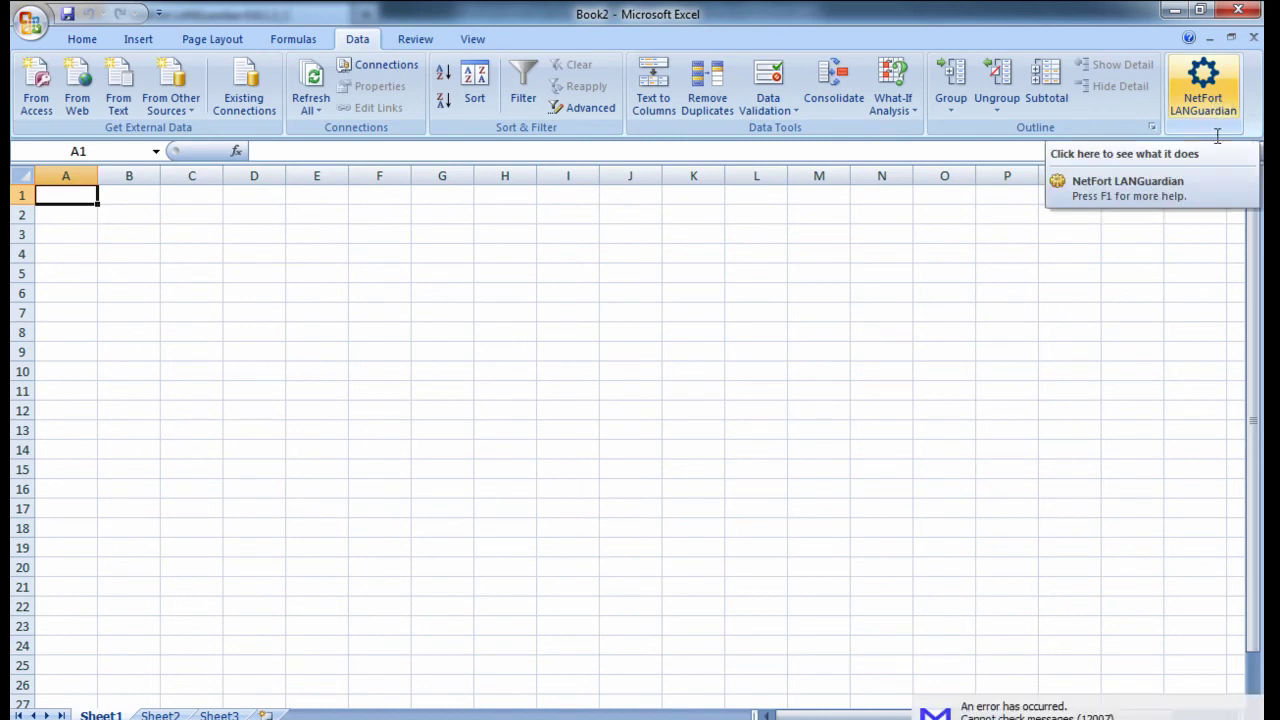
left_click(1205, 88)
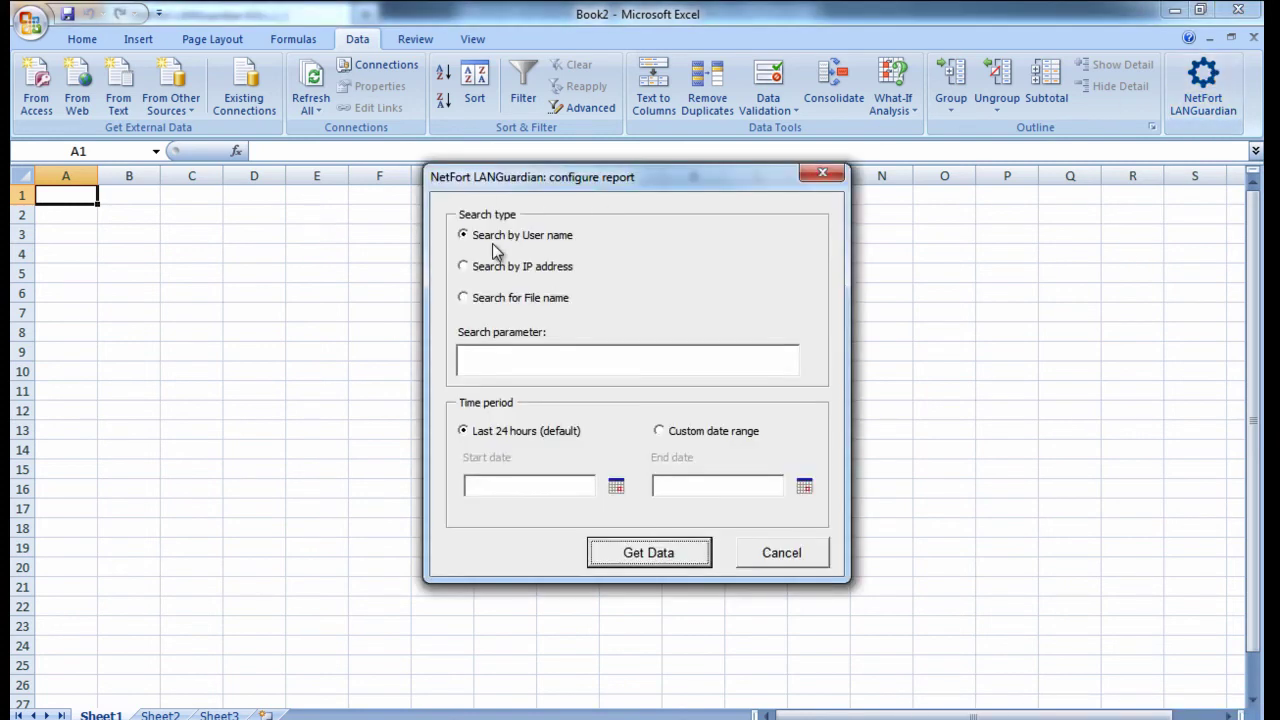
left_click(514, 350)
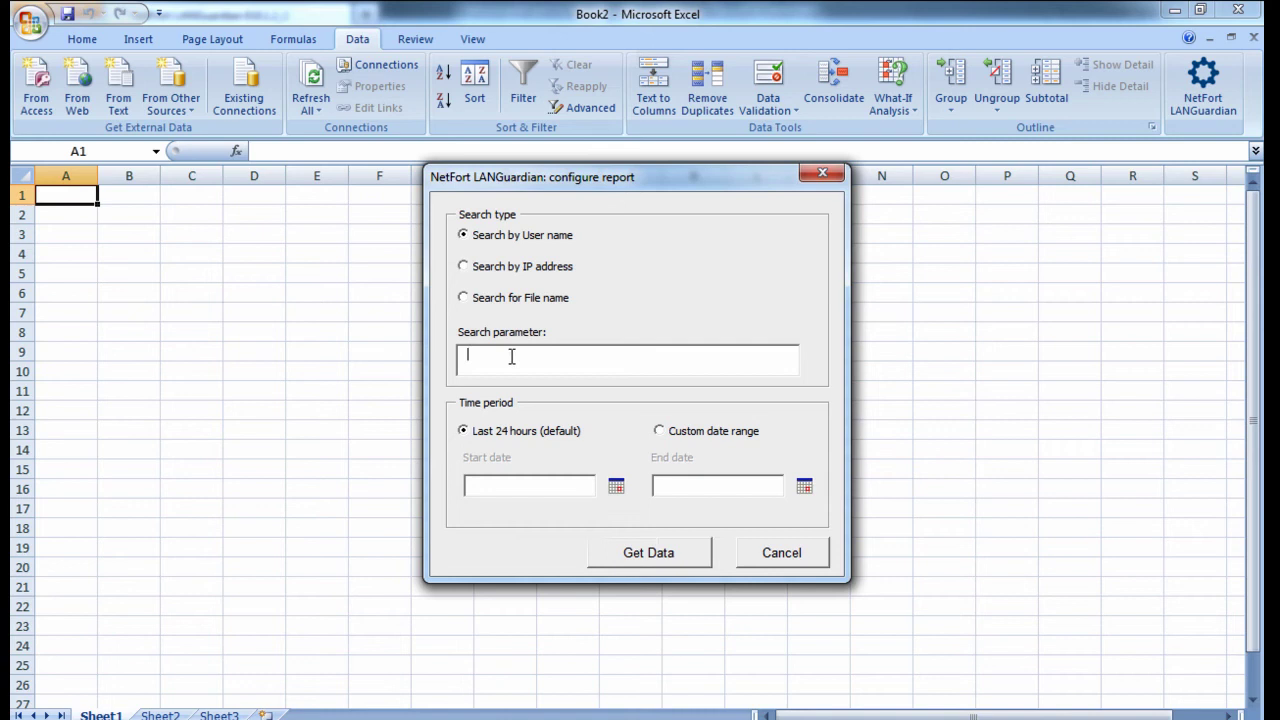
type("bill")
left_click(657, 551)
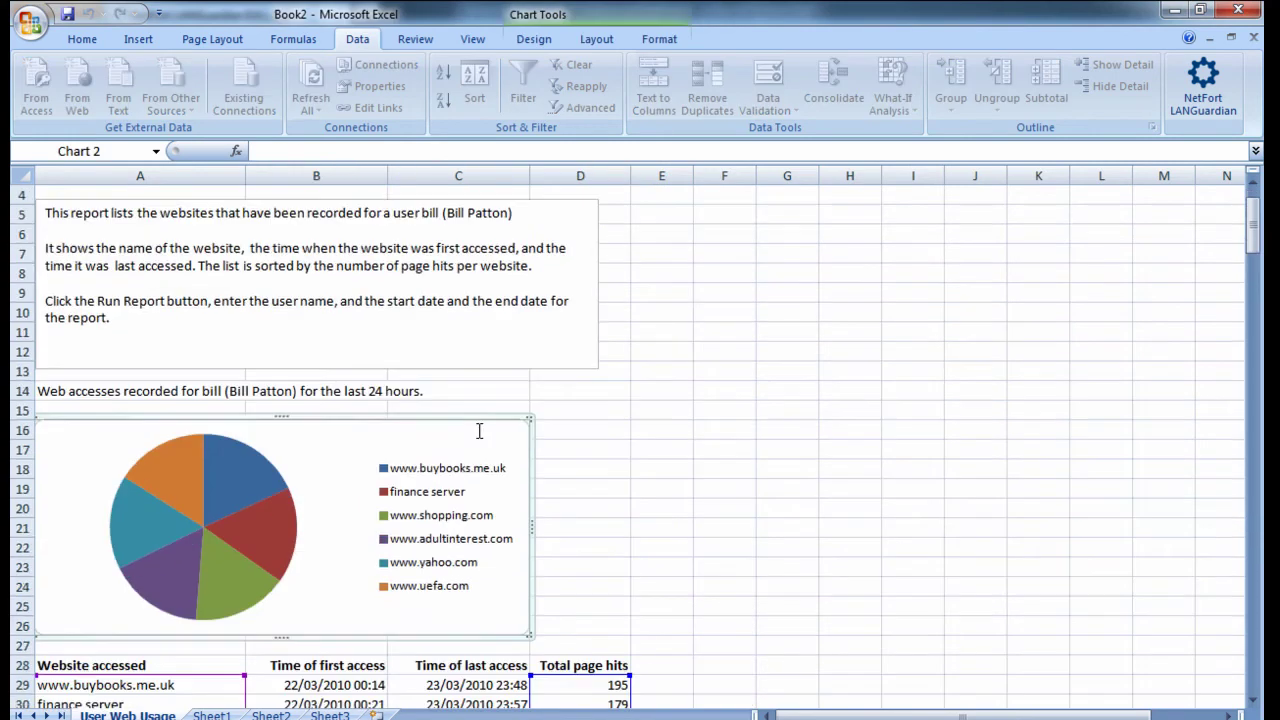
- Examine the pie chart and the list of accessed websites with page hits on the User Web Usage sheet
scroll(480, 430, "down", 9)
scroll(483, 430, "up", 4)
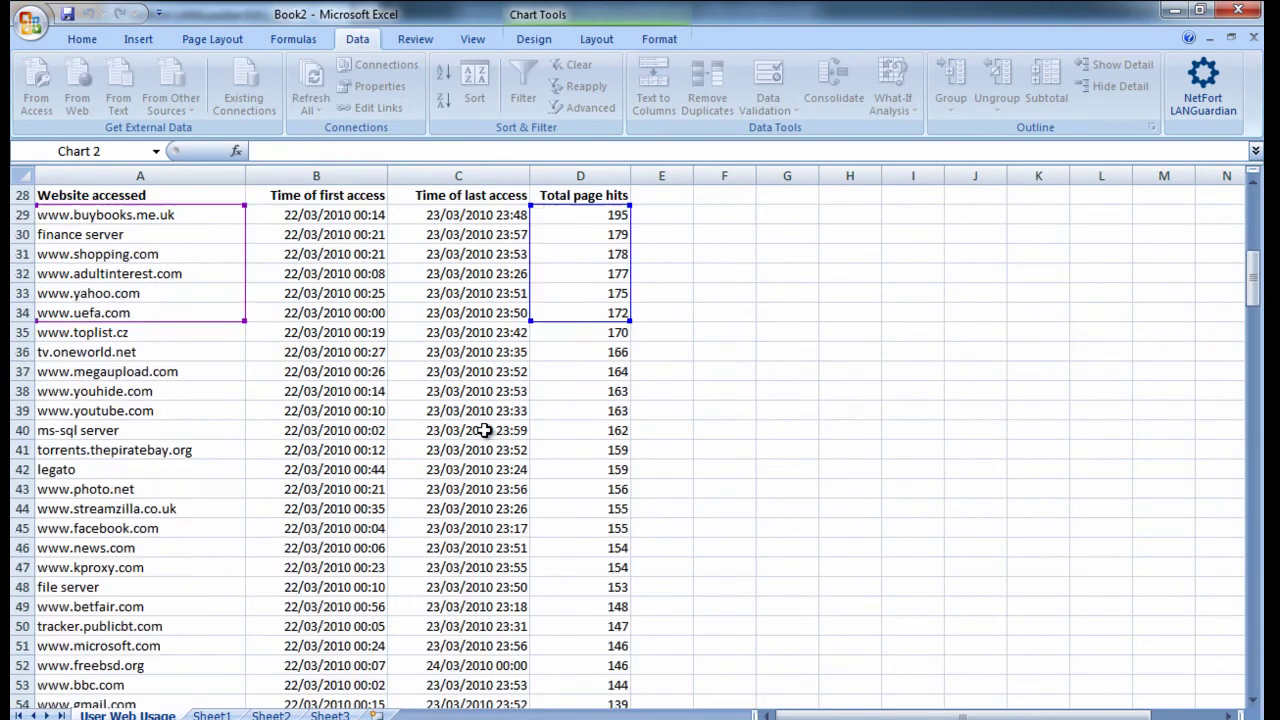
scroll(481, 433, "up", 3)
scroll(481, 433, "up", 3)
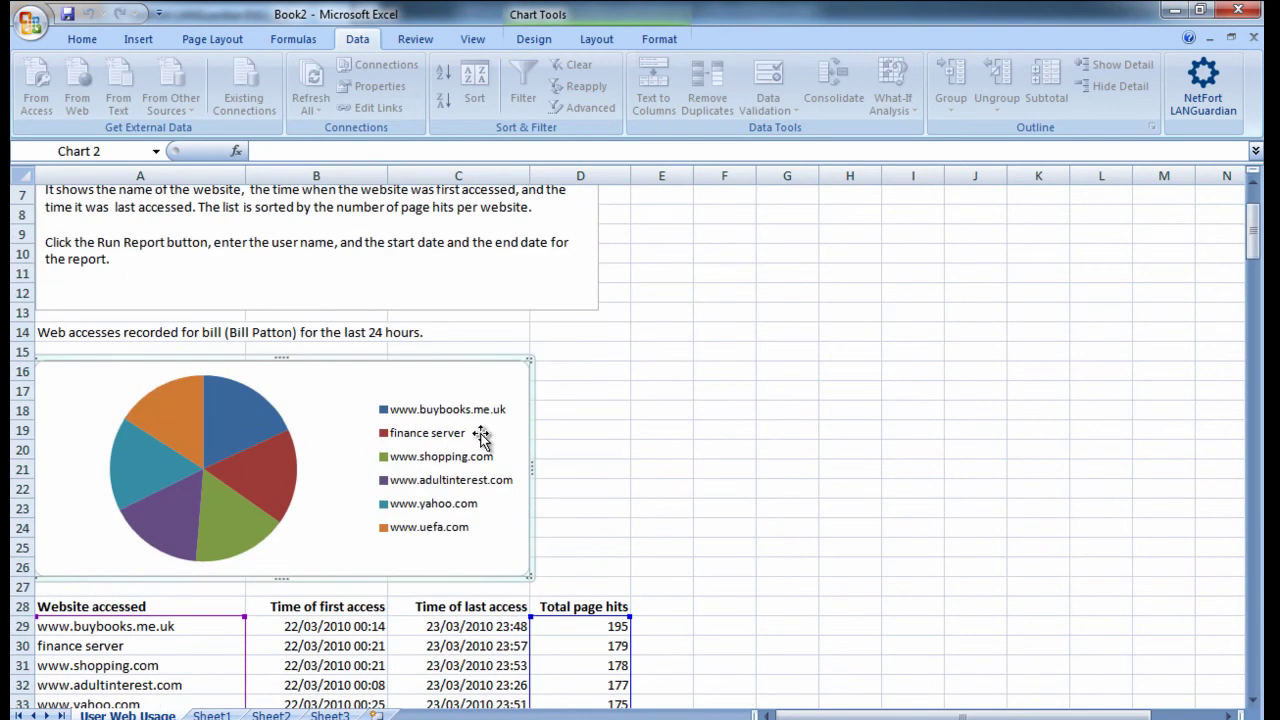
scroll(485, 433, "down", 2)
scroll(488, 435, "down", 5)
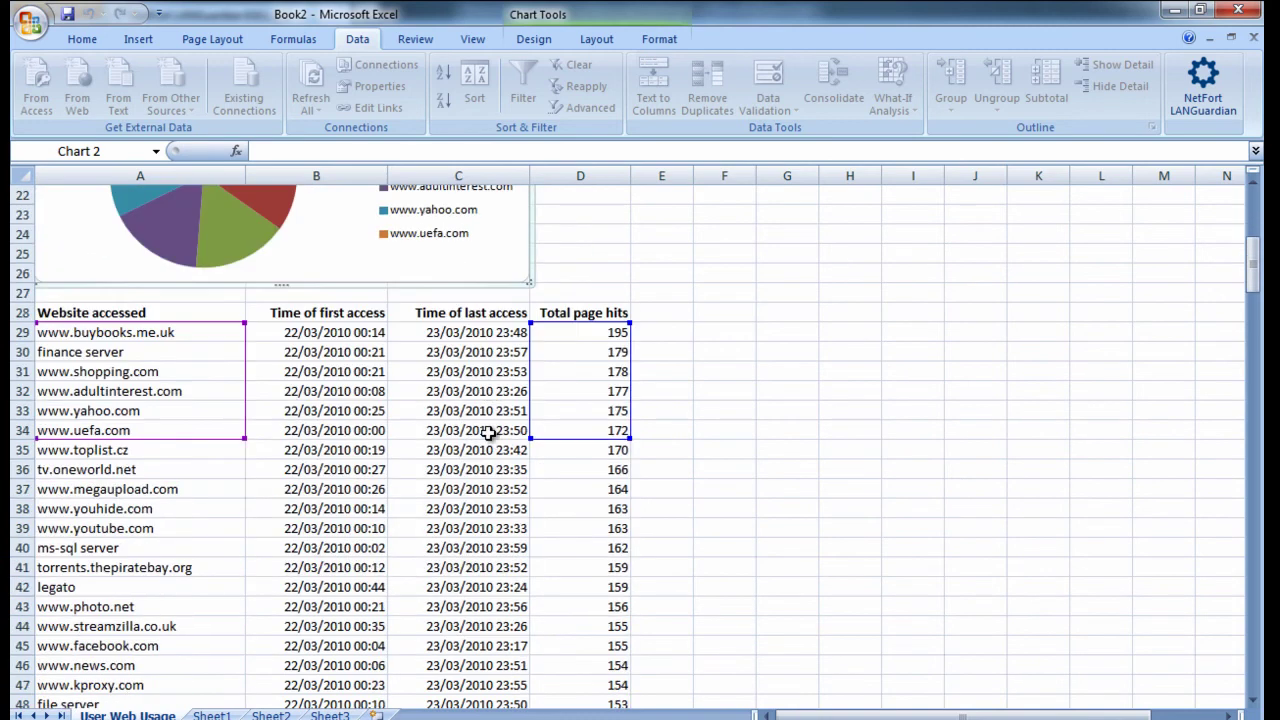